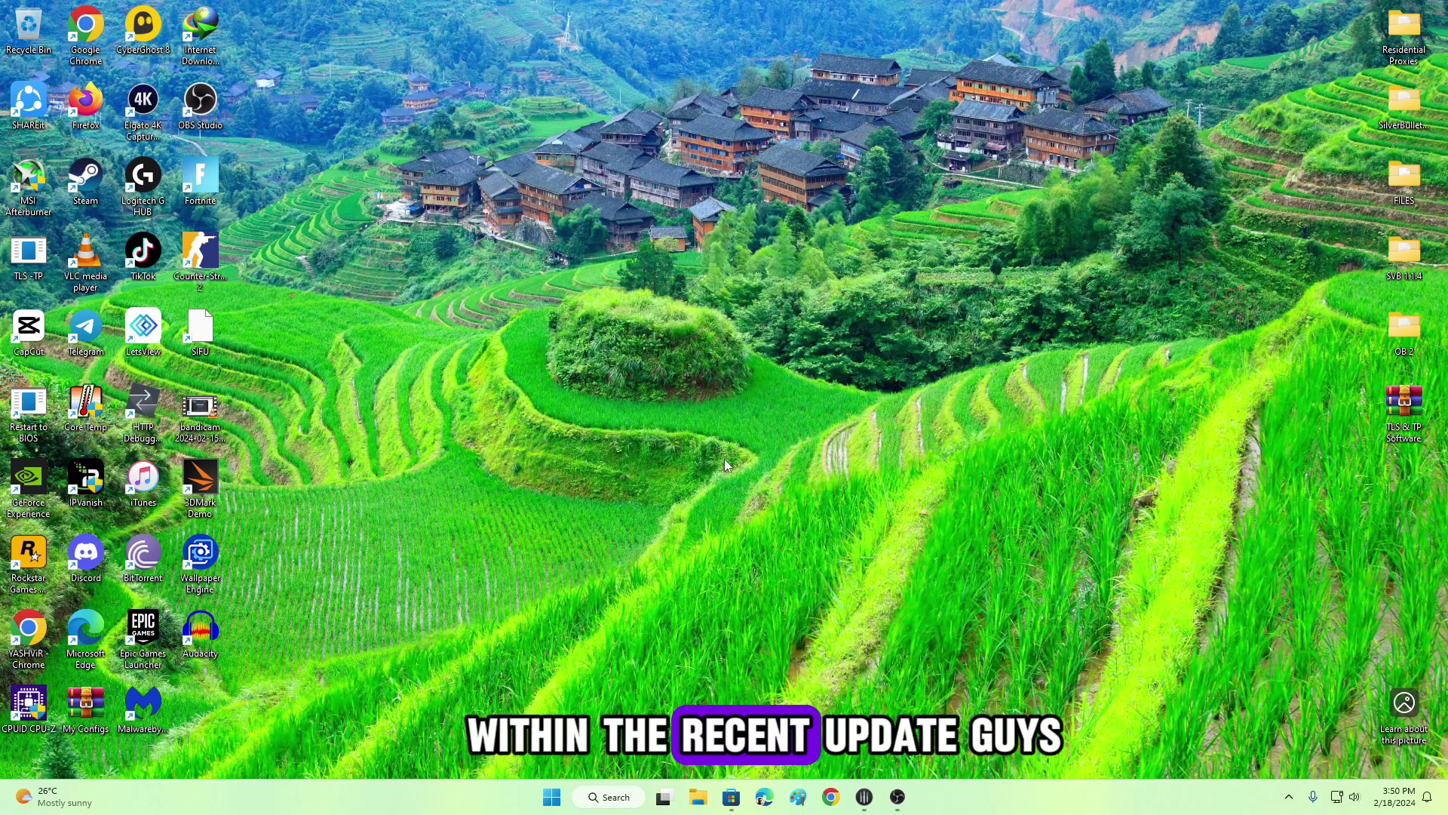
# Step: Run winver and centre the About Windows dialog showing Version 23H2, build 22631.3155
pyautogui.press('super+r')
pyautogui.write('winver')
pyautogui.press('Return')
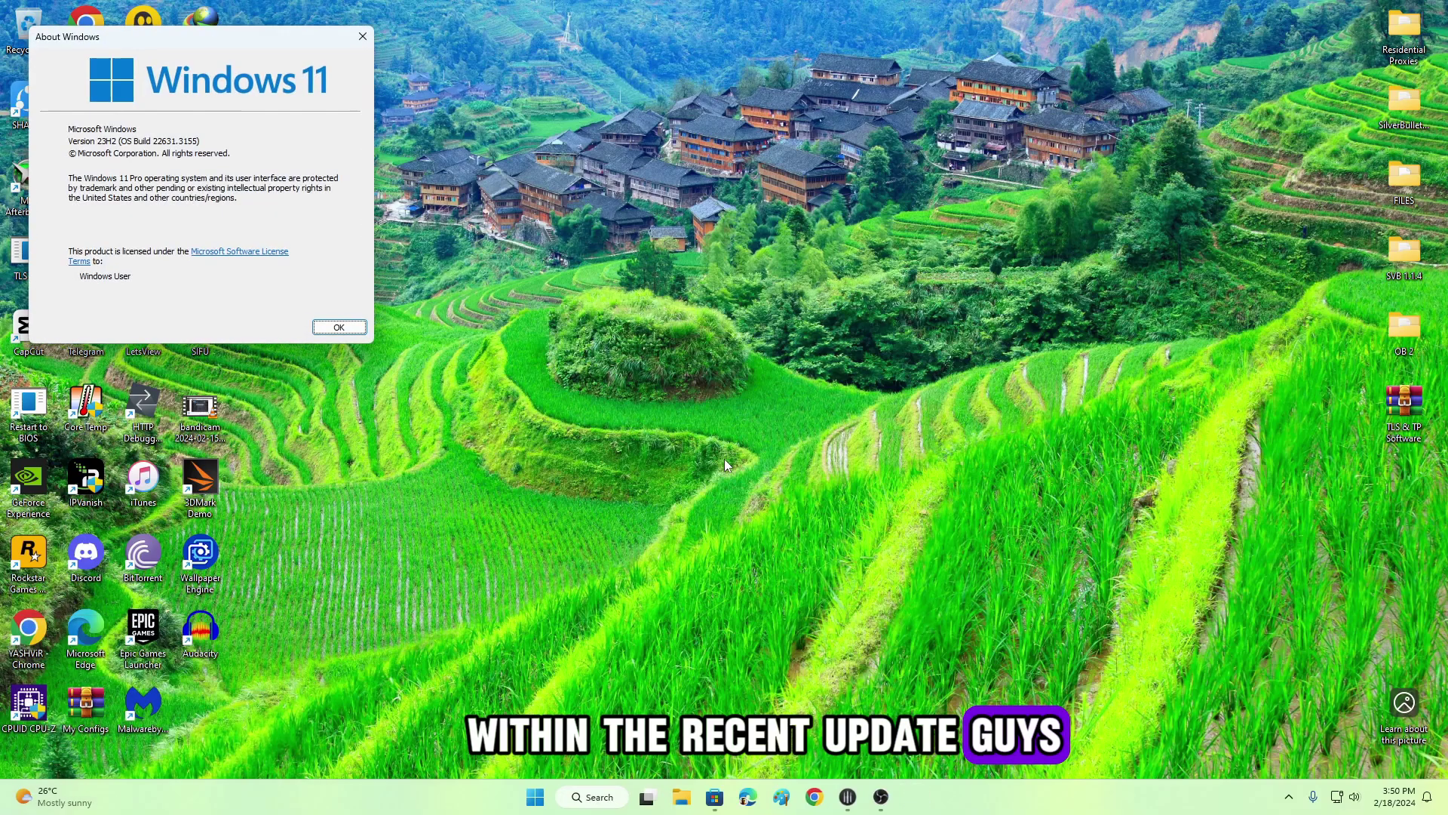
pyautogui.moveTo(115, 34); pyautogui.dragTo(570, 141)
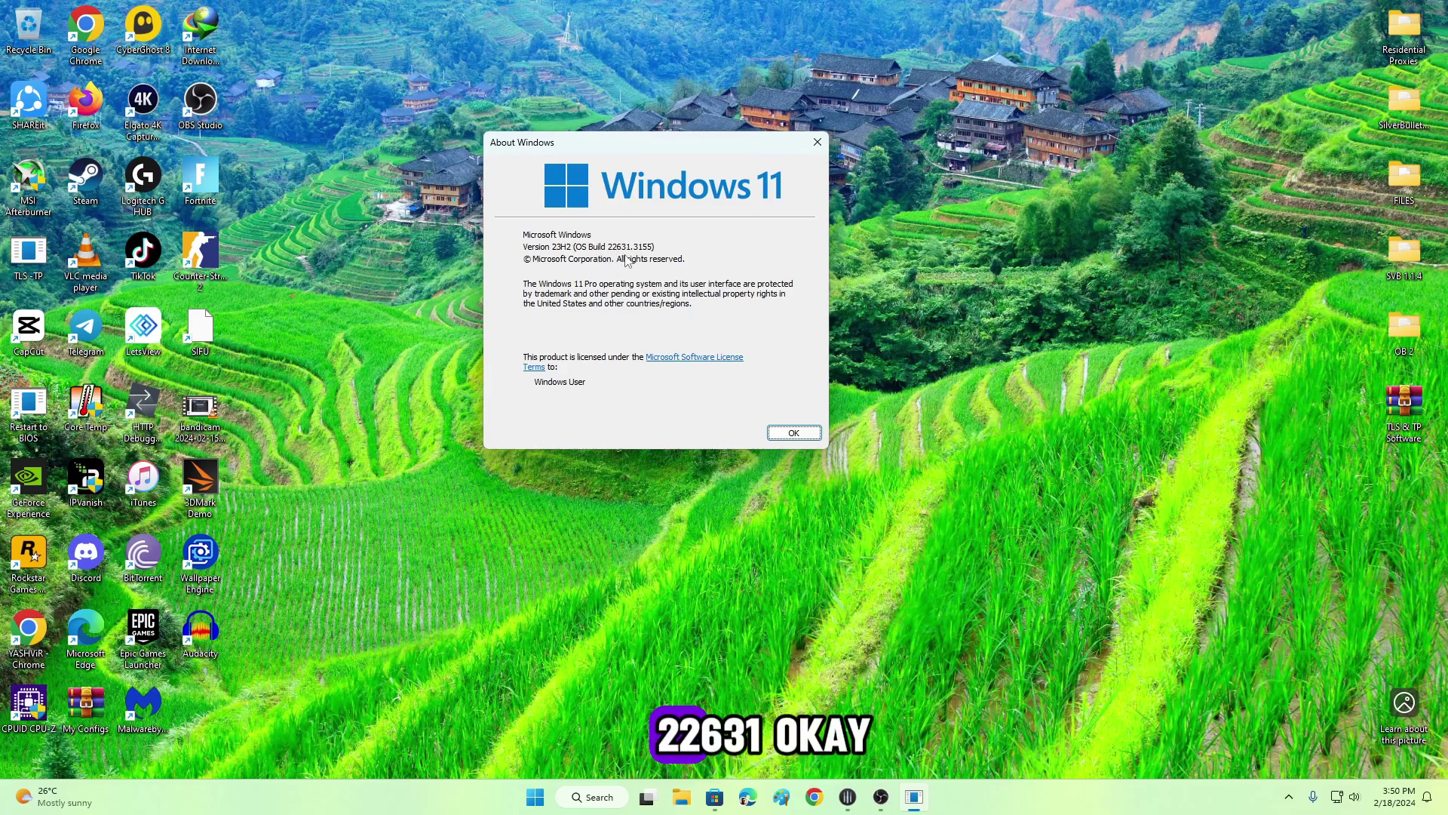
# Step: Close the About Windows dialog, then open and dismiss the taskbar's right-click menu
pyautogui.click(817, 144)
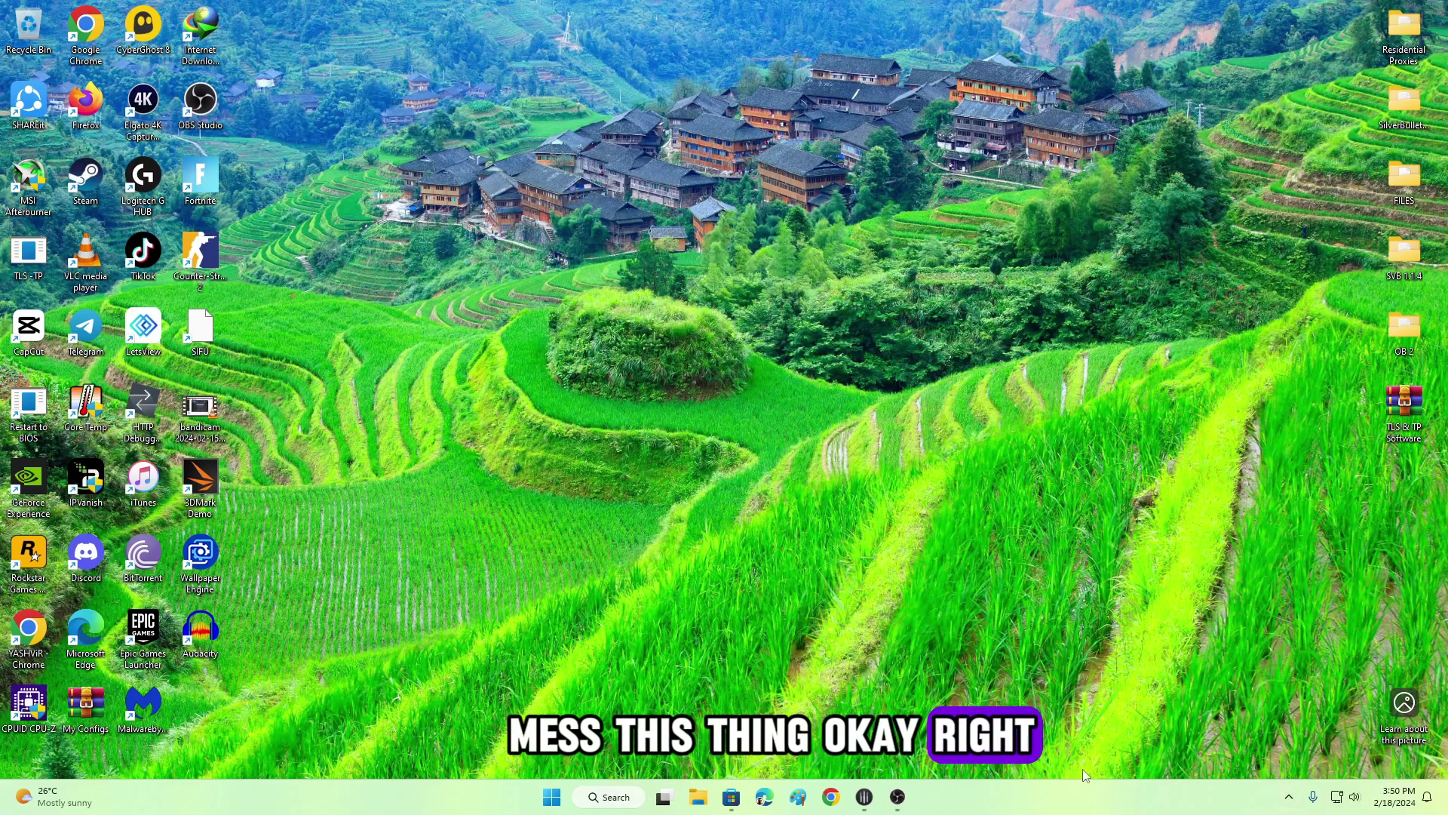
pyautogui.rightClick(1081, 794)
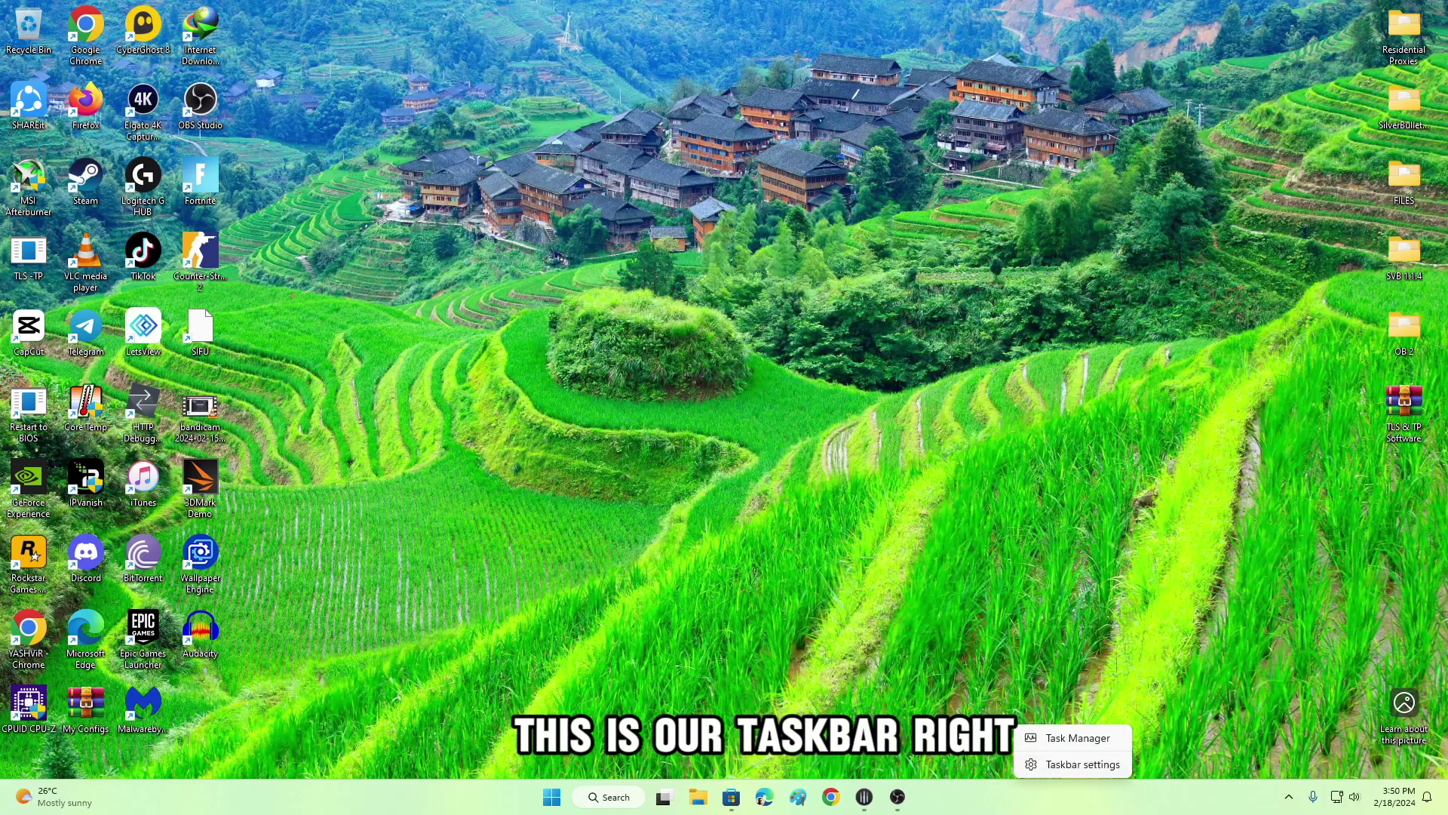
pyautogui.press('Escape')
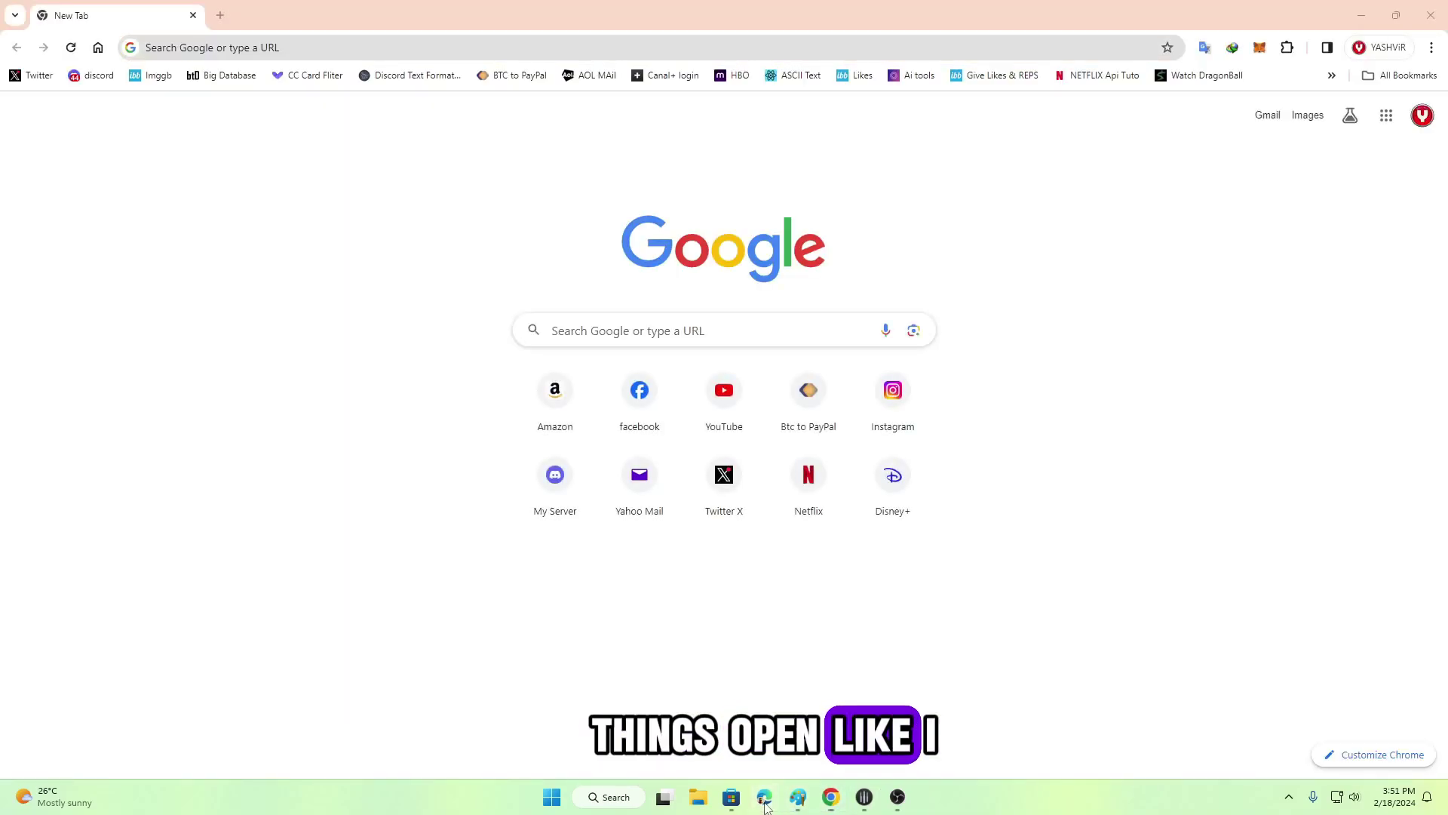
# Step: Switch among the open app windows using the taskbar icons
pyautogui.click(765, 799)
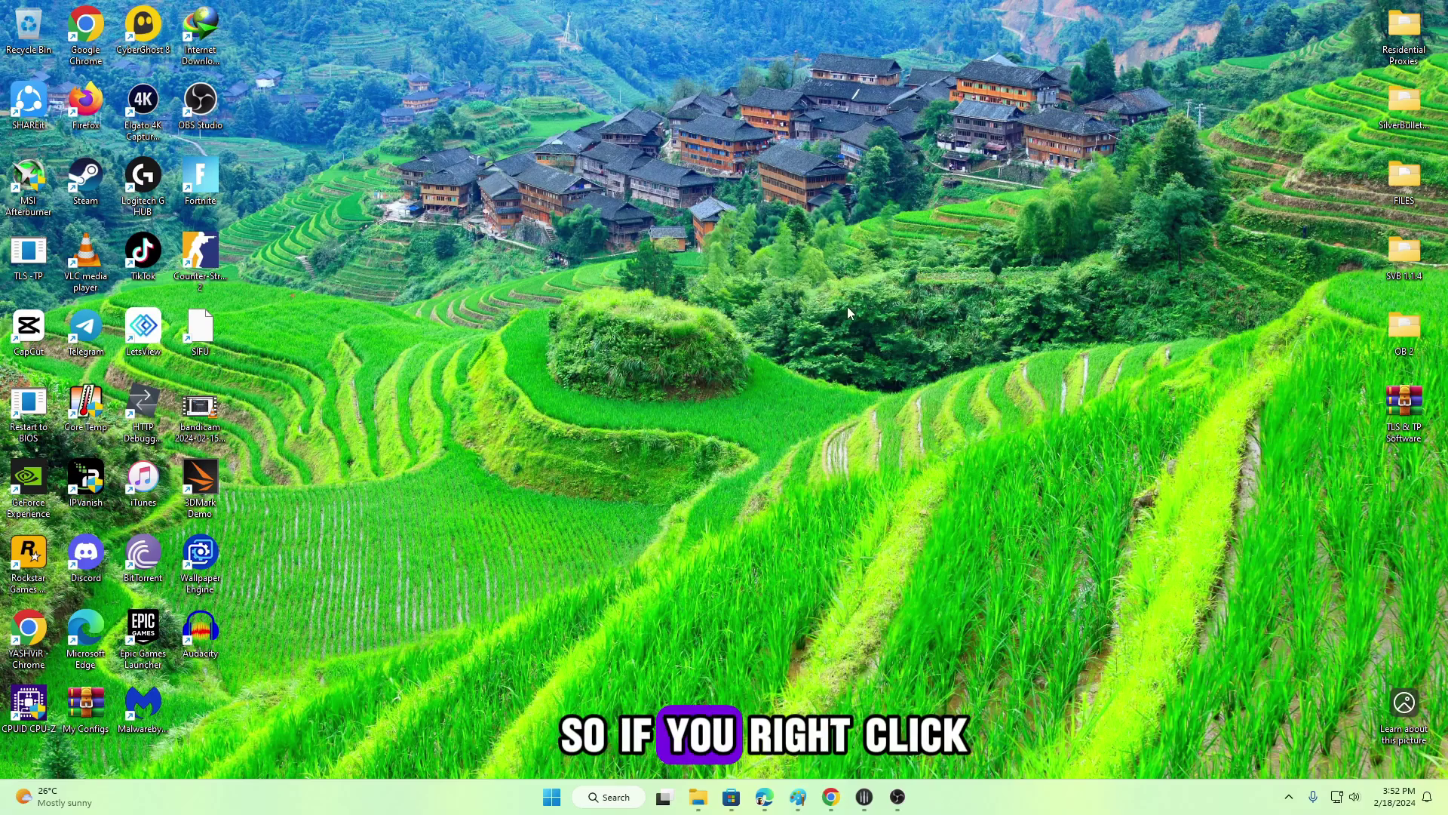
# Step: Open Personalization settings from the desktop's right-click menu
pyautogui.rightClick(848, 306)
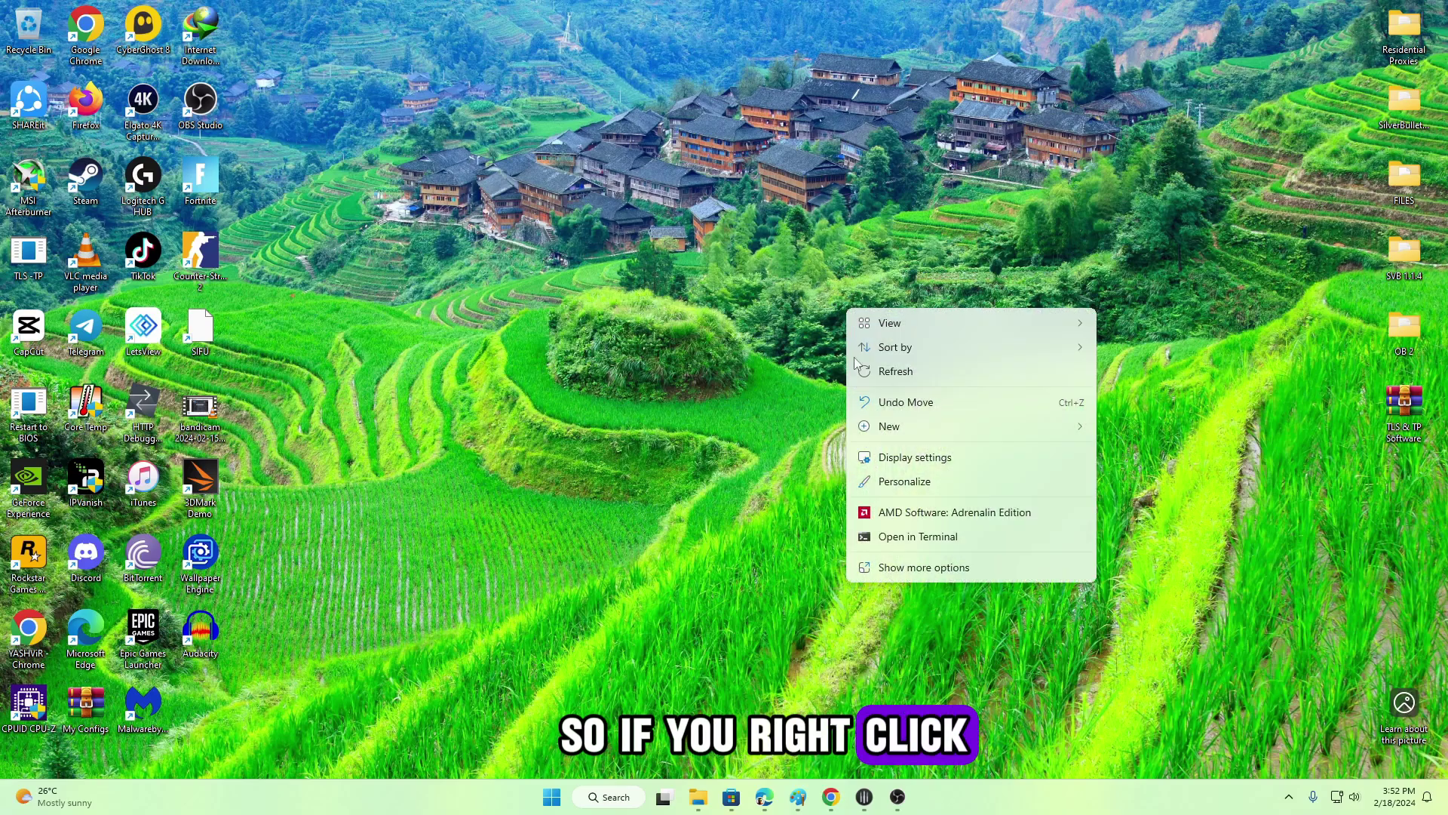
pyautogui.click(893, 483)
pyautogui.scroll(-2, 958, 363)
pyautogui.scroll(-3, 957, 363)
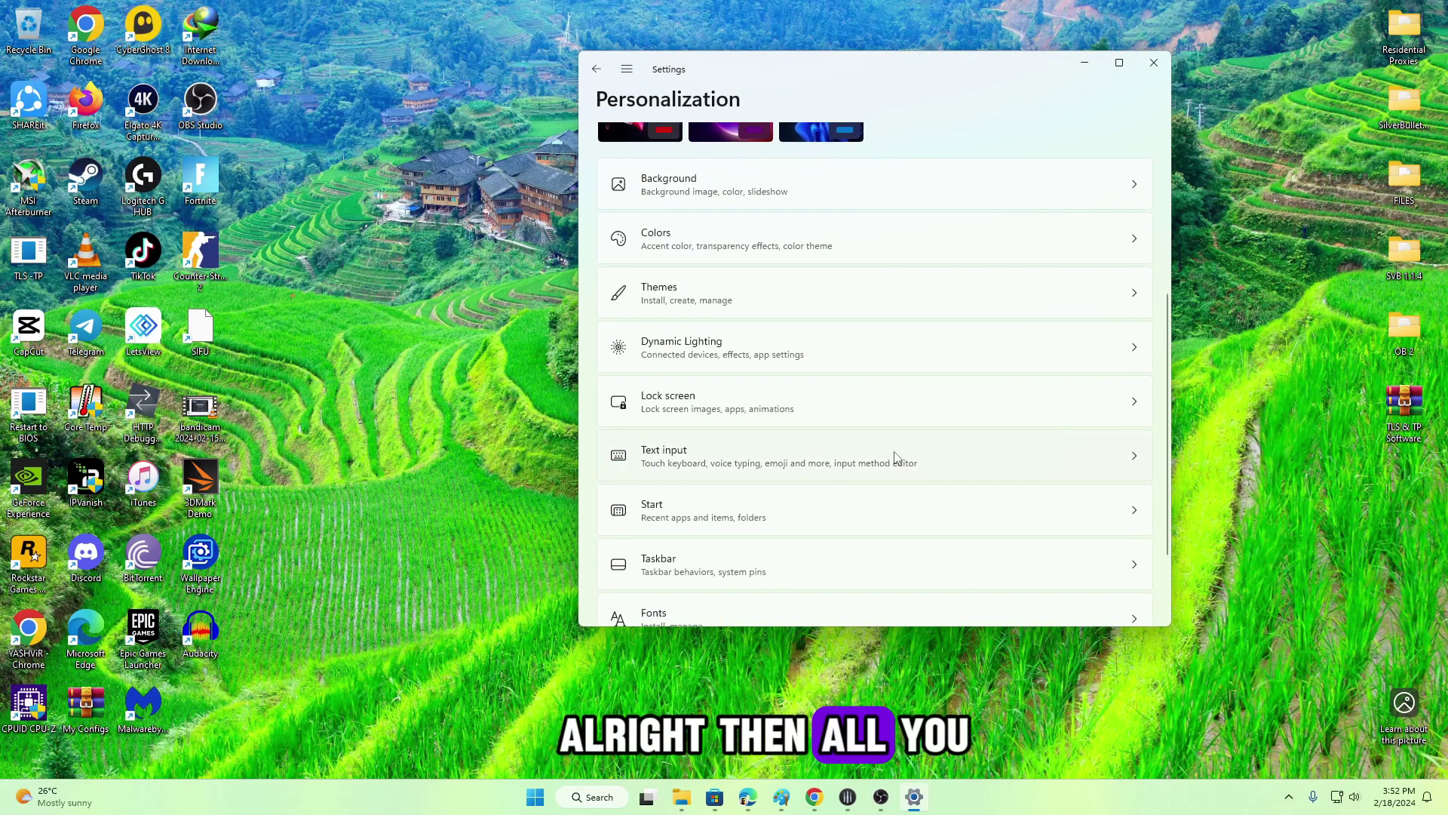
pyautogui.scroll(-1, 893, 460)
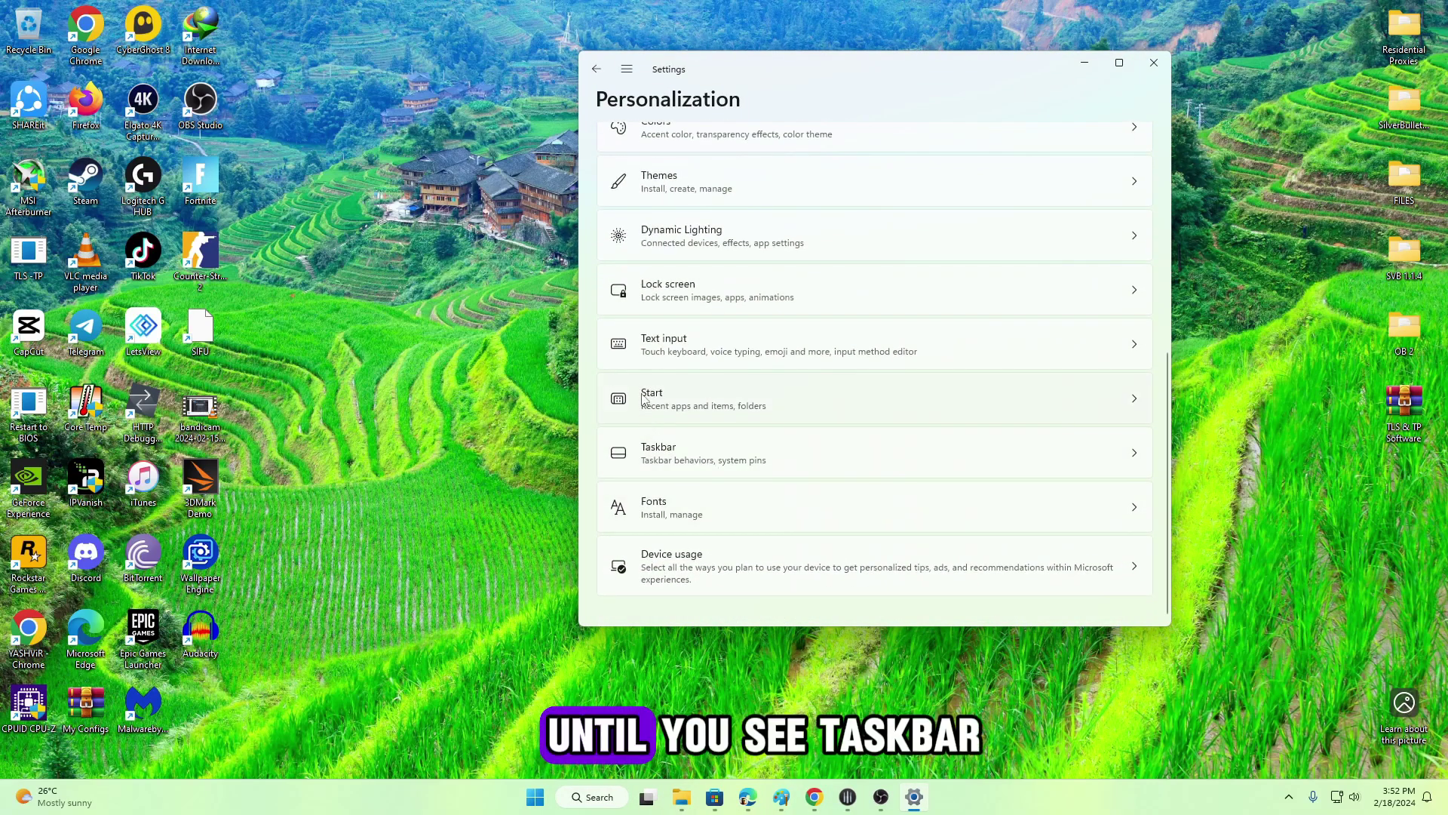
# Step: Tick 'Select the far corner of the taskbar to show the desktop' under Taskbar behaviors, then close Settings
pyautogui.click(707, 468)
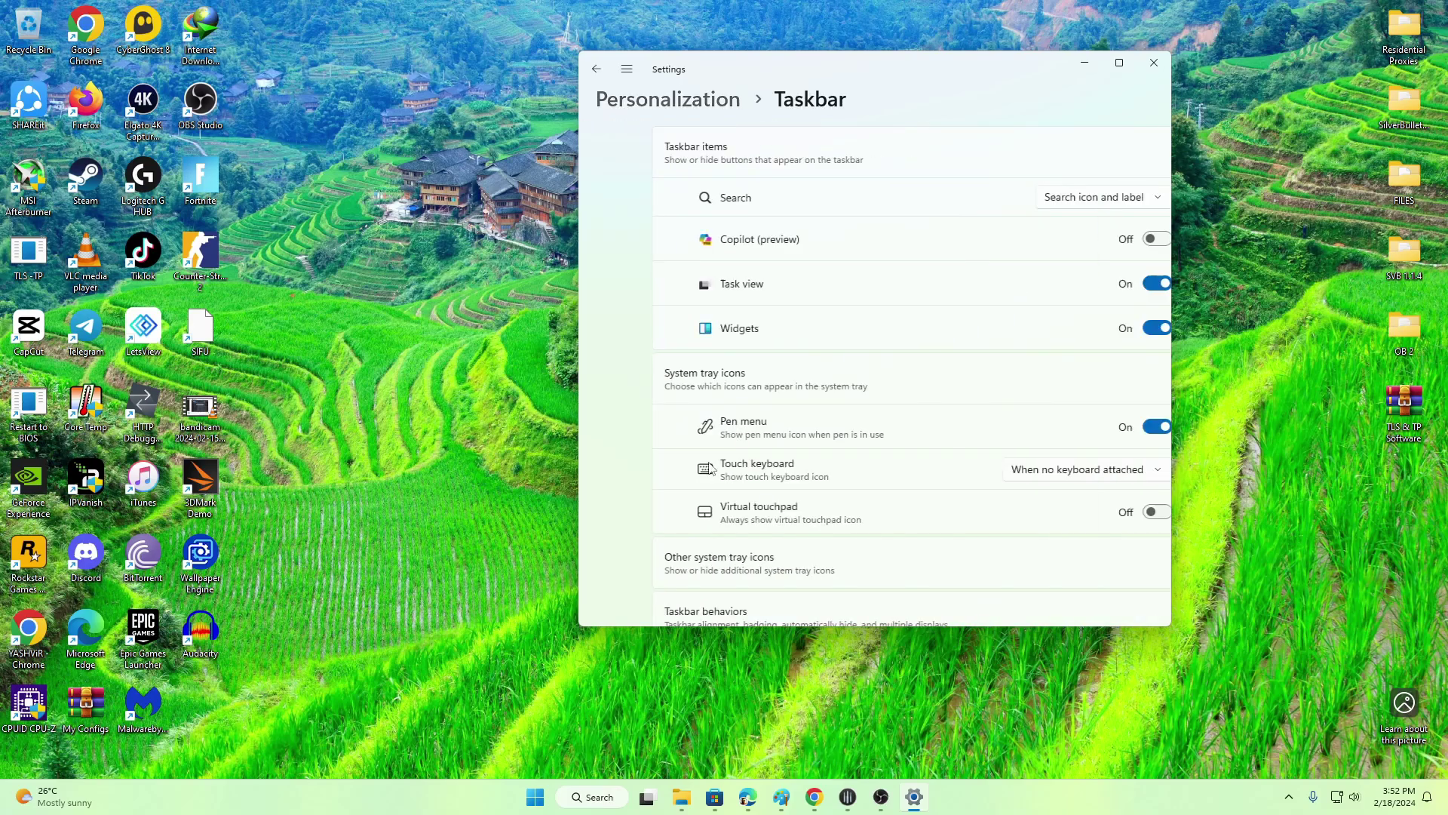
pyautogui.scroll(-2, 740, 272)
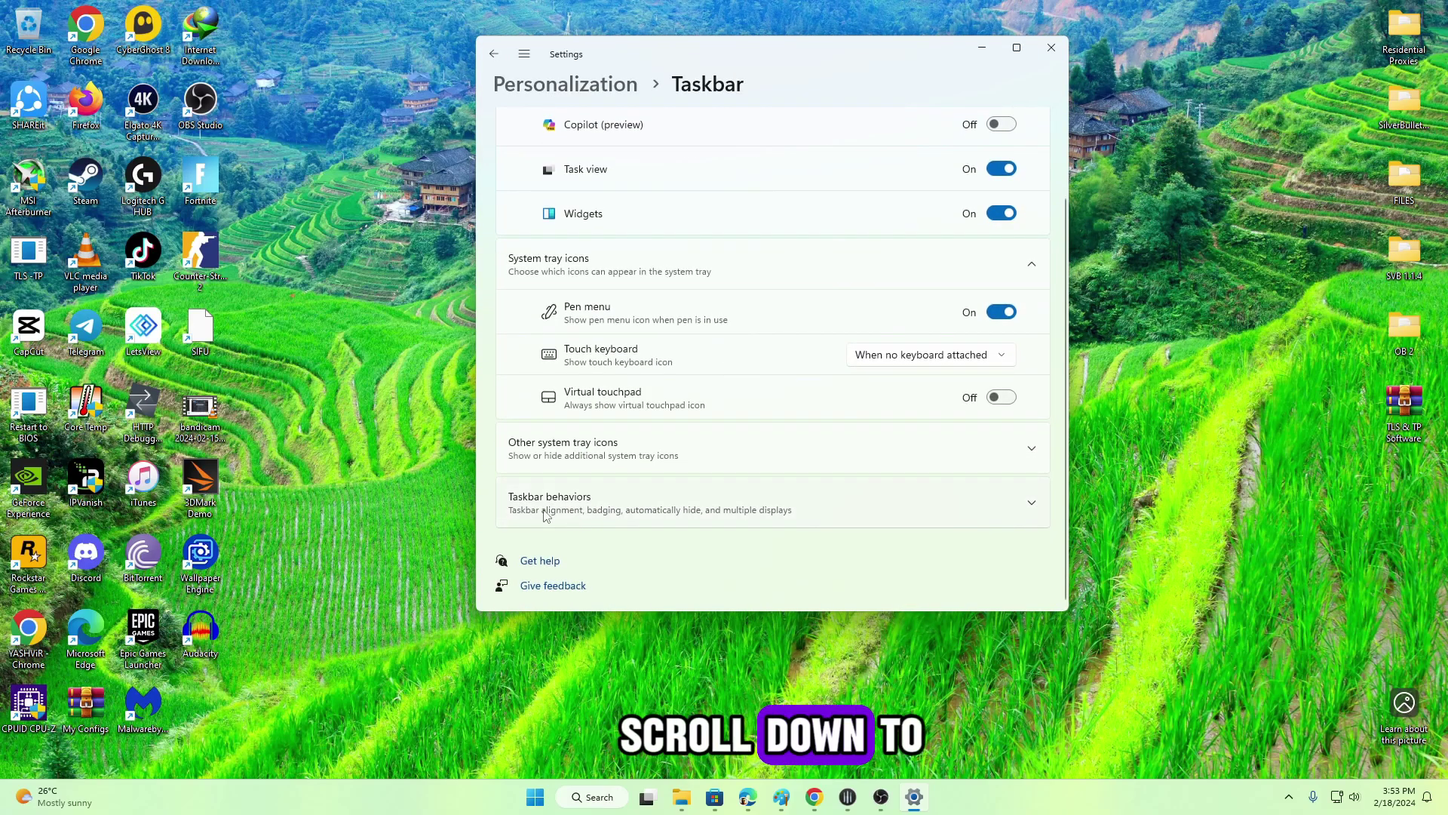
pyautogui.click(675, 512)
pyautogui.scroll(-2, 793, 297)
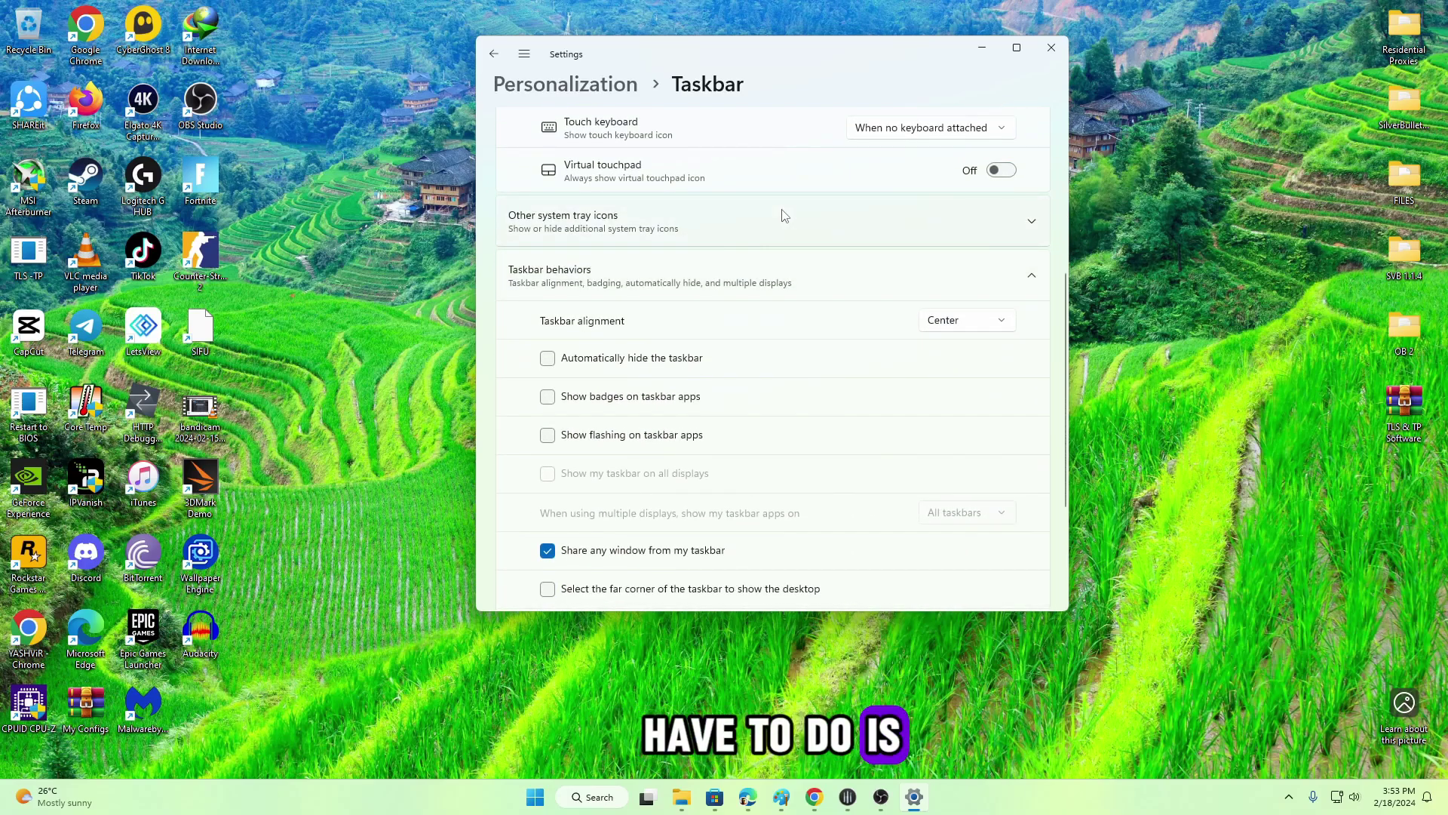
pyautogui.scroll(-1, 781, 216)
pyautogui.scroll(-1, 770, 355)
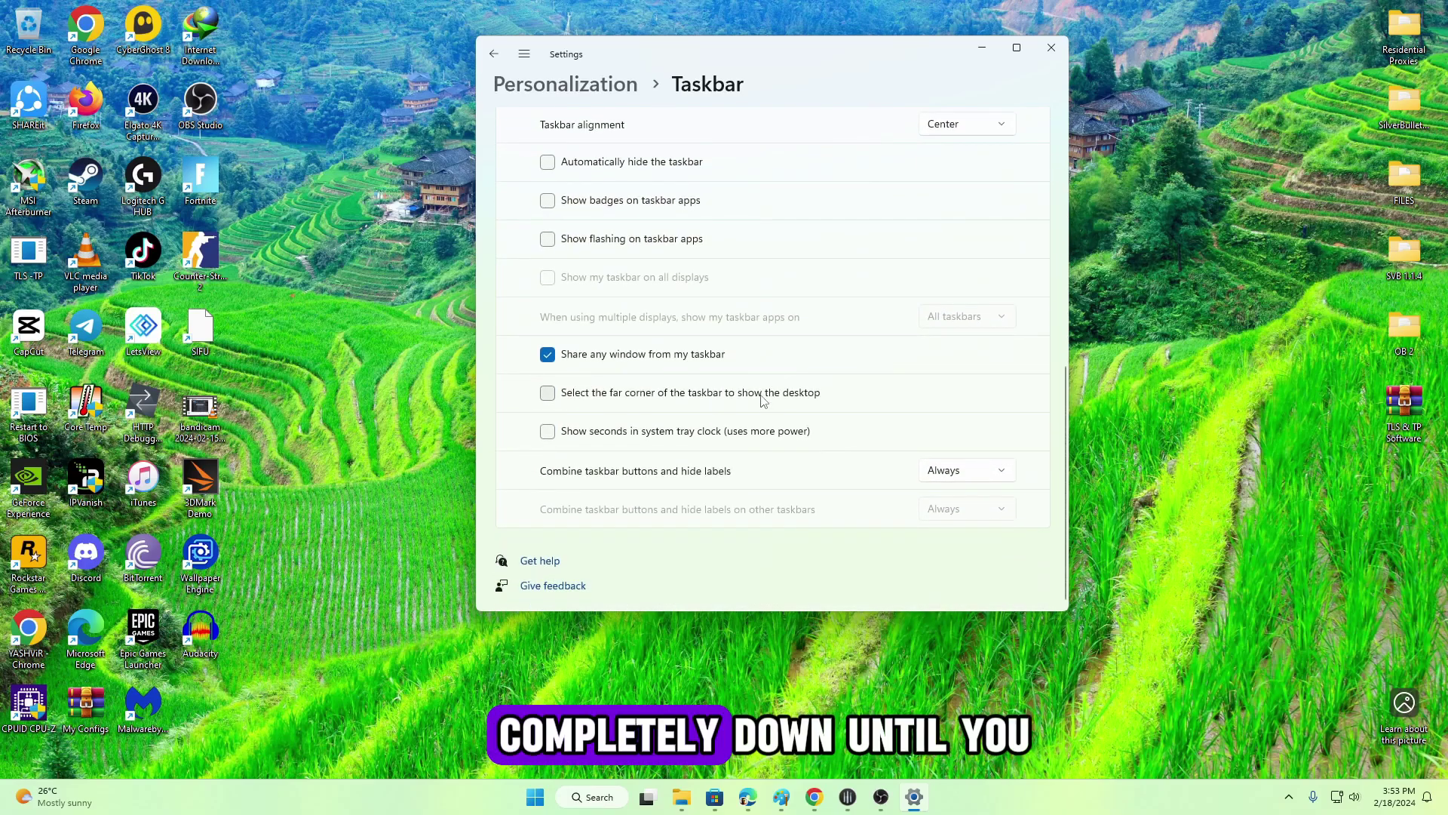
pyautogui.click(548, 393)
pyautogui.click(1053, 49)
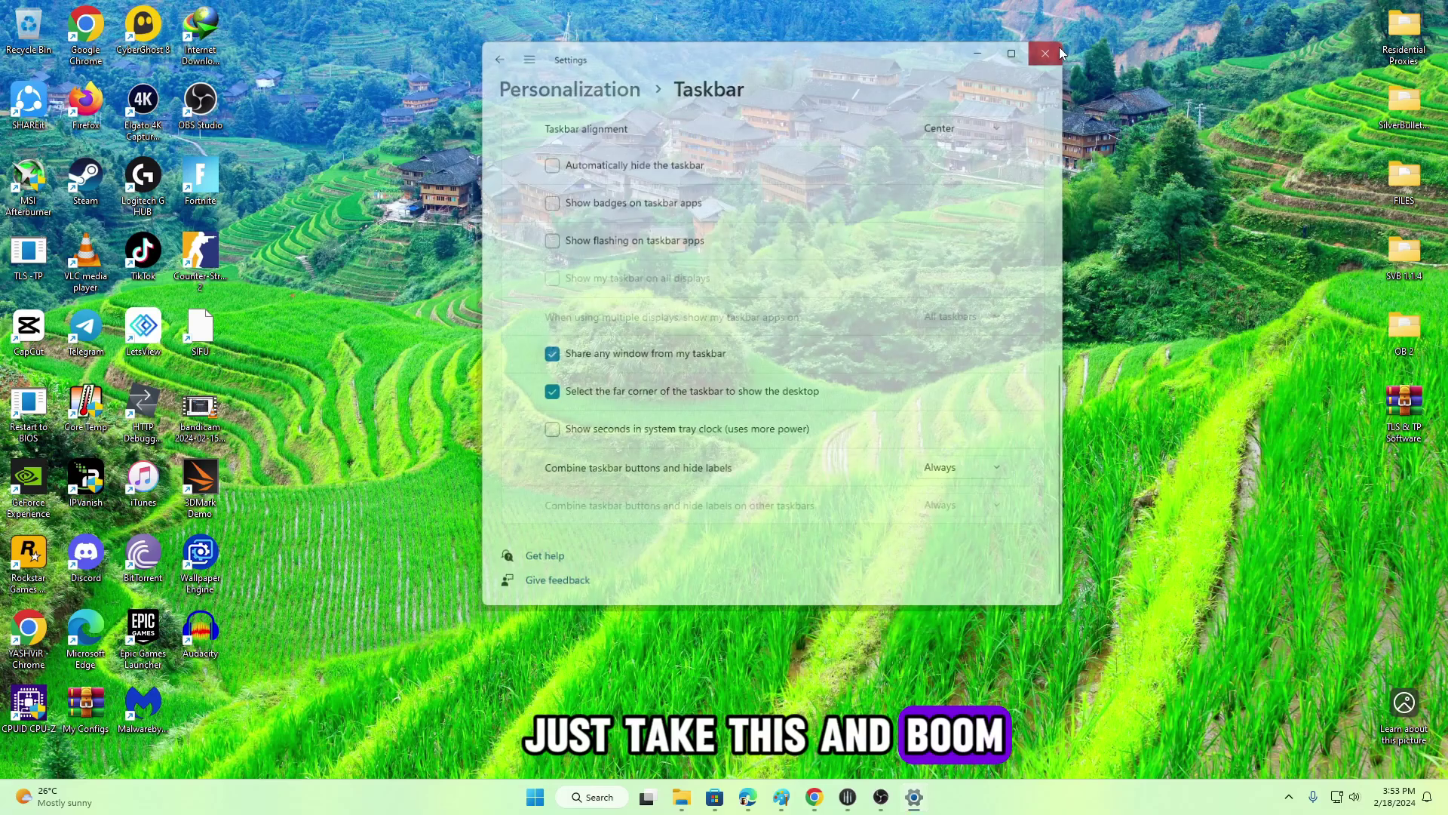
# Step: Bring File Explorer, Chrome, Edge and SilverBullet forward in turn, ending on File Explorer
pyautogui.click(699, 798)
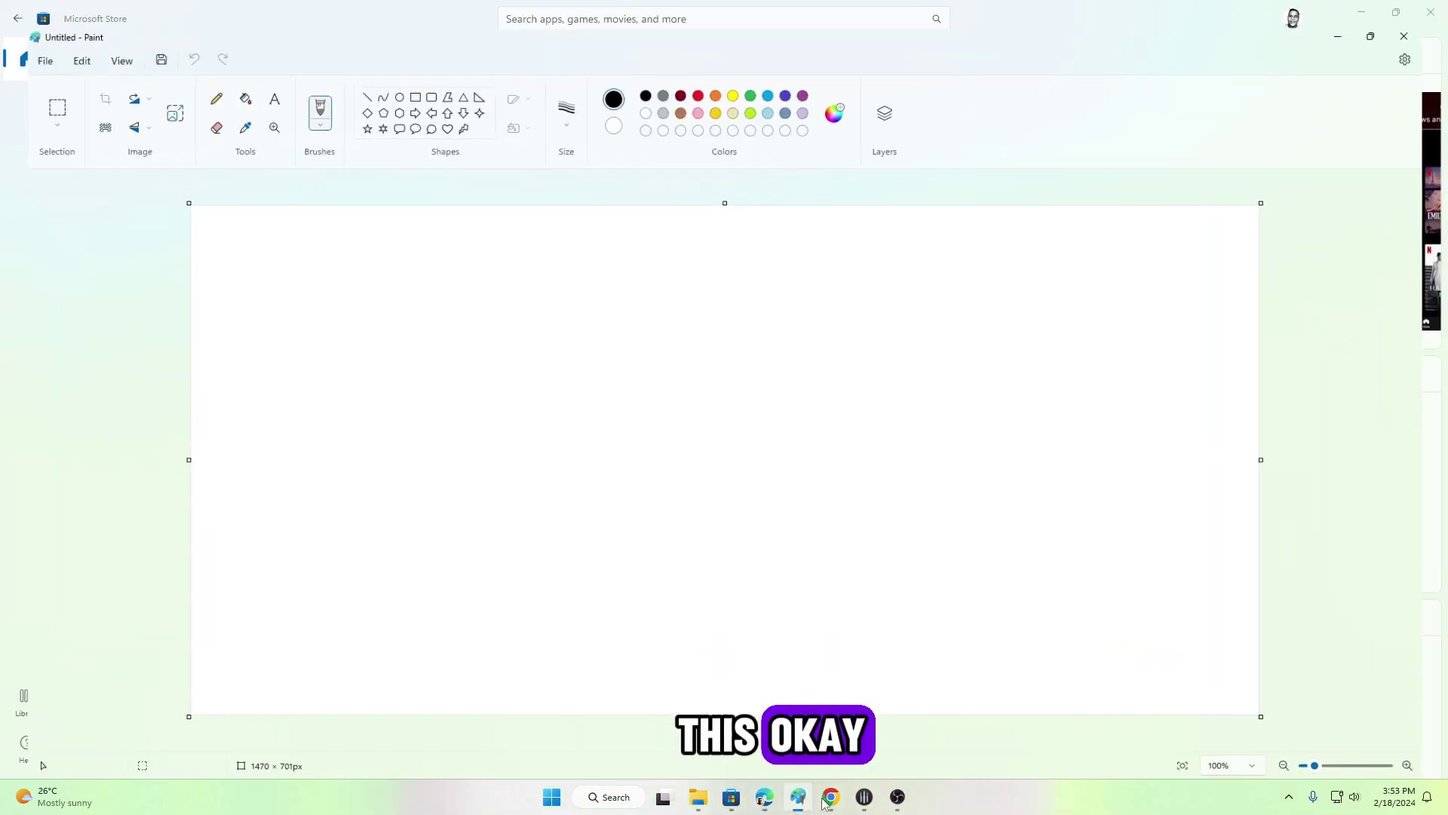
pyautogui.click(832, 797)
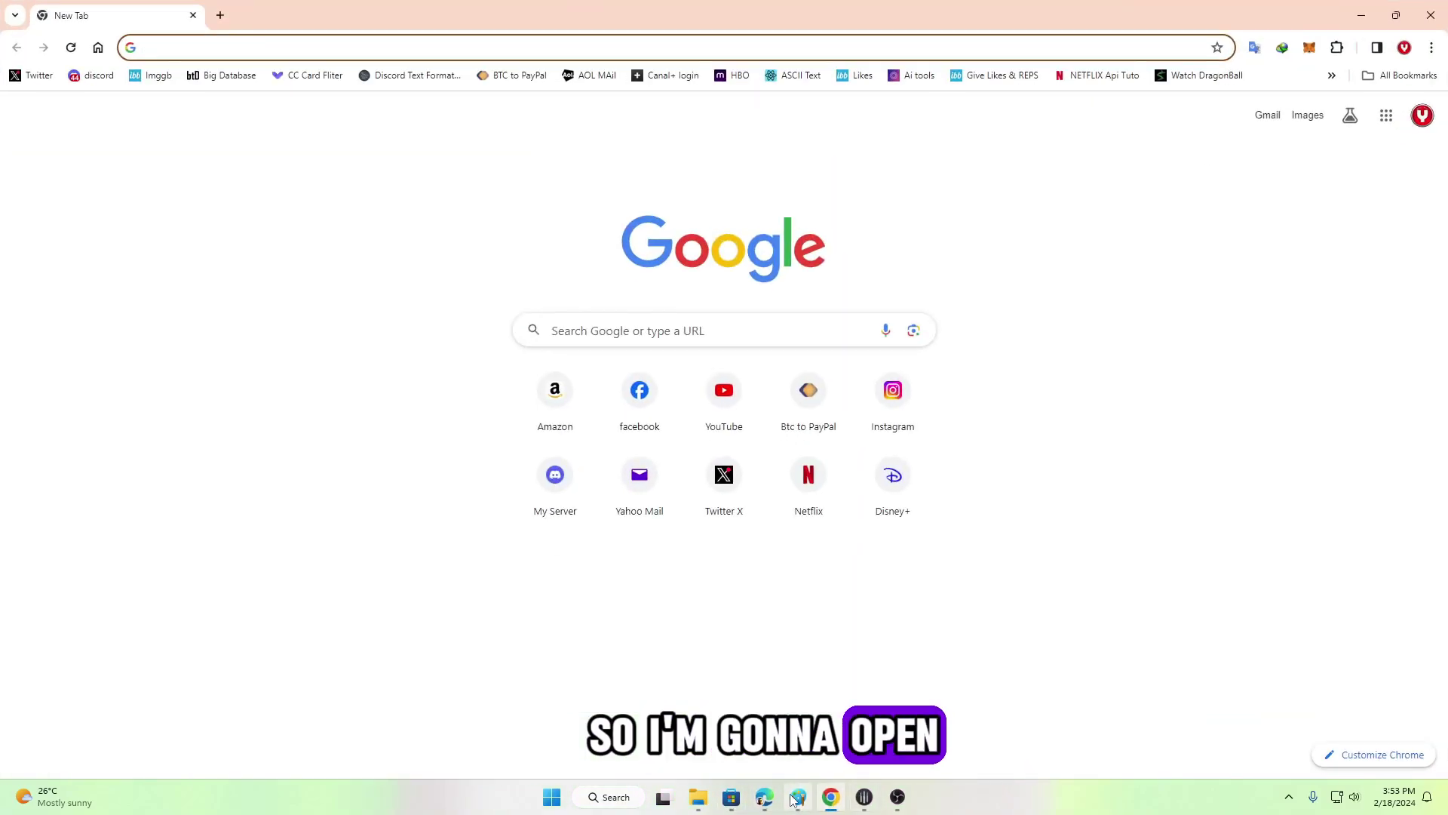
pyautogui.click(796, 798)
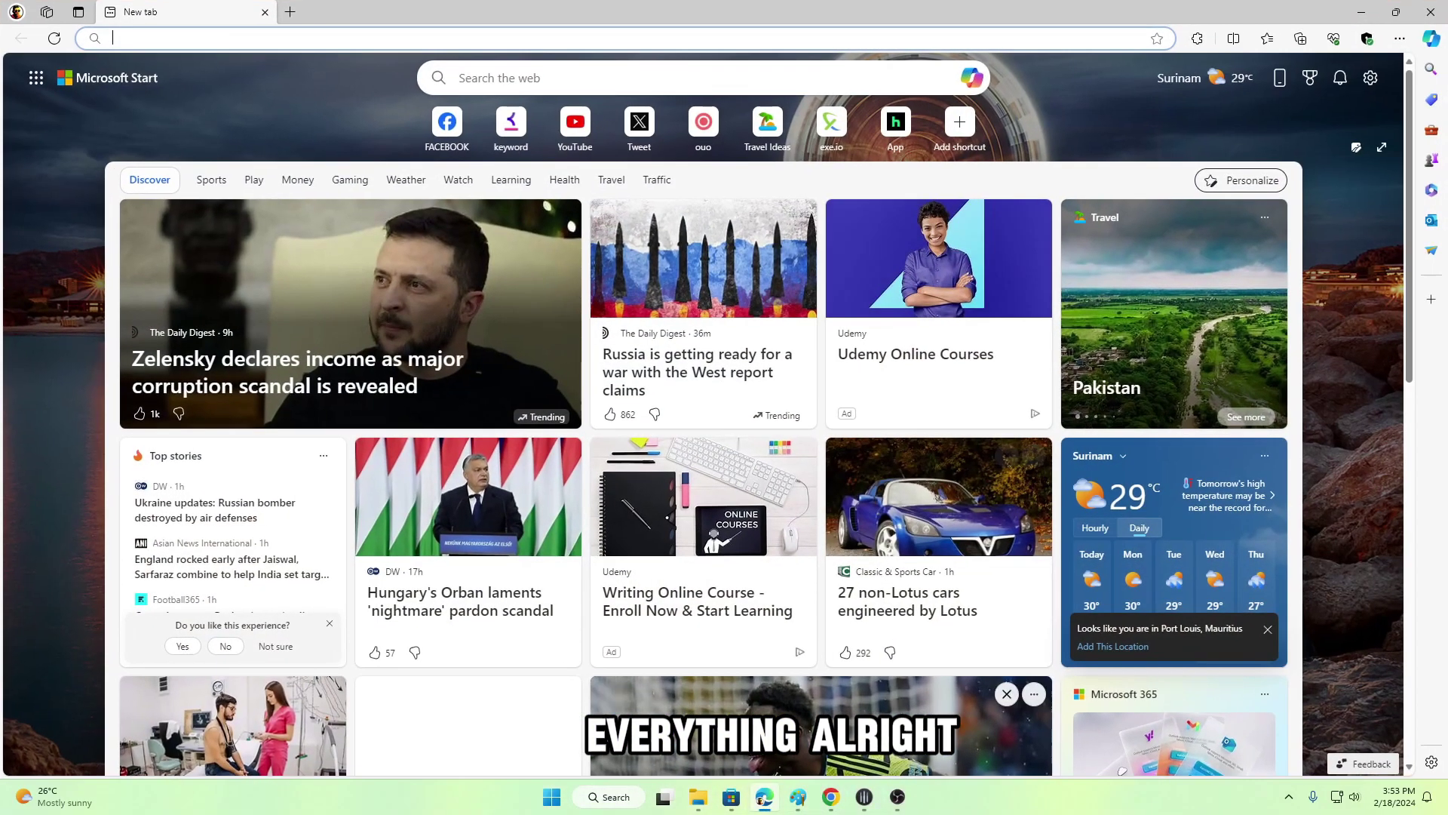
pyautogui.click(860, 799)
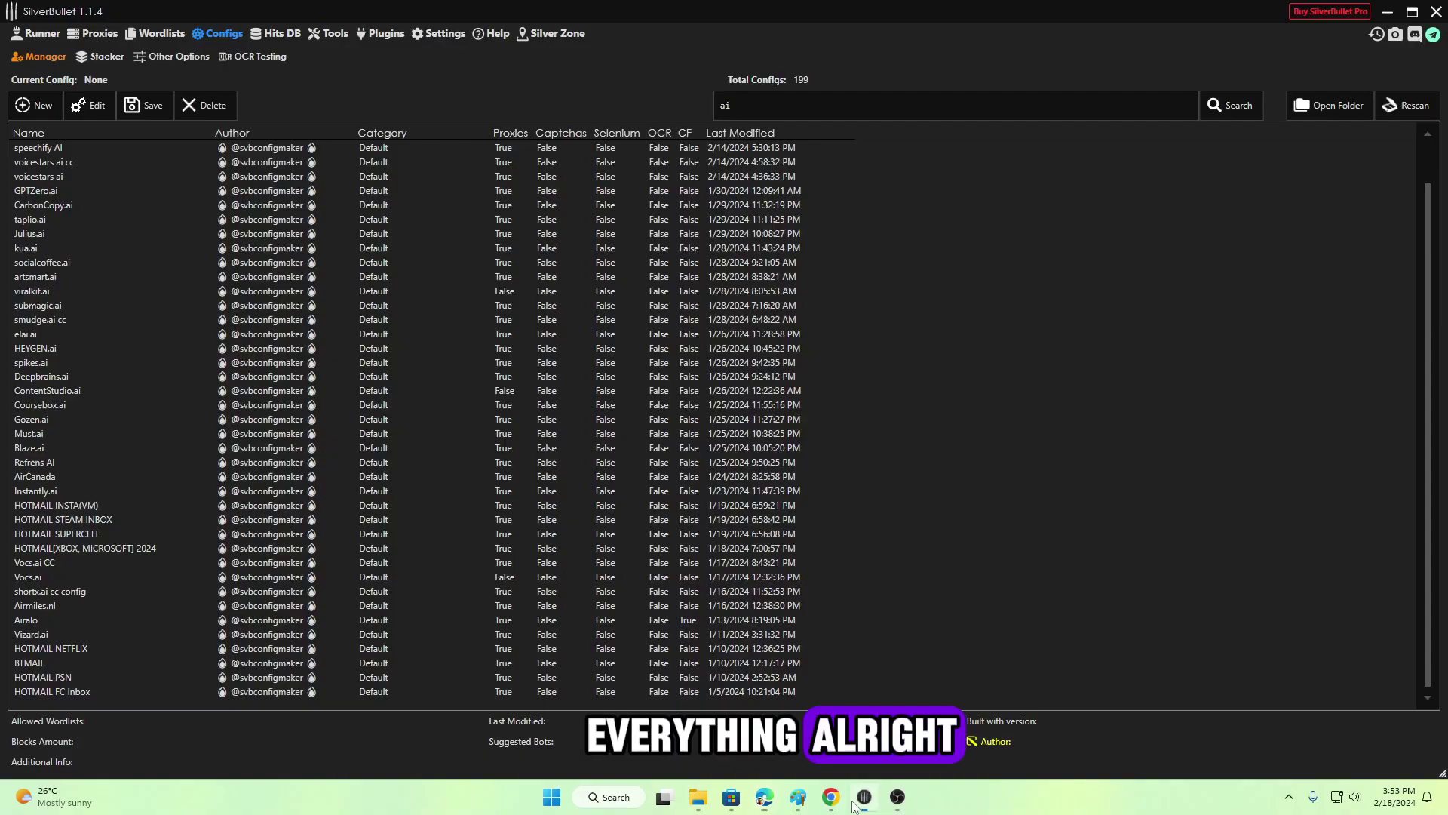
pyautogui.click(698, 798)
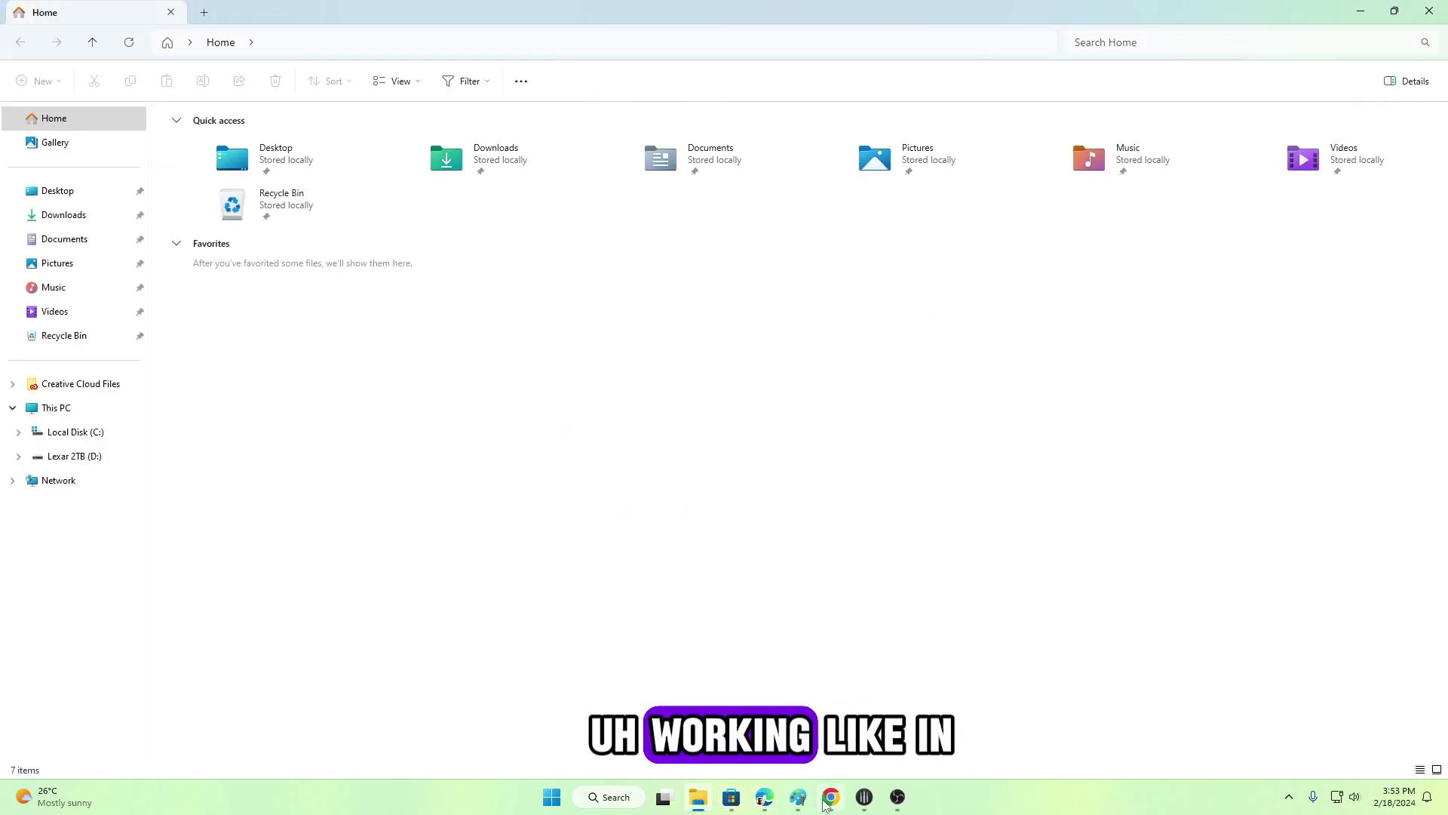
# Step: Repeatedly restore Chrome, Paint and SilverBullet, then hide all windows to show the desktop
pyautogui.hotkey('alt', 'Tab')
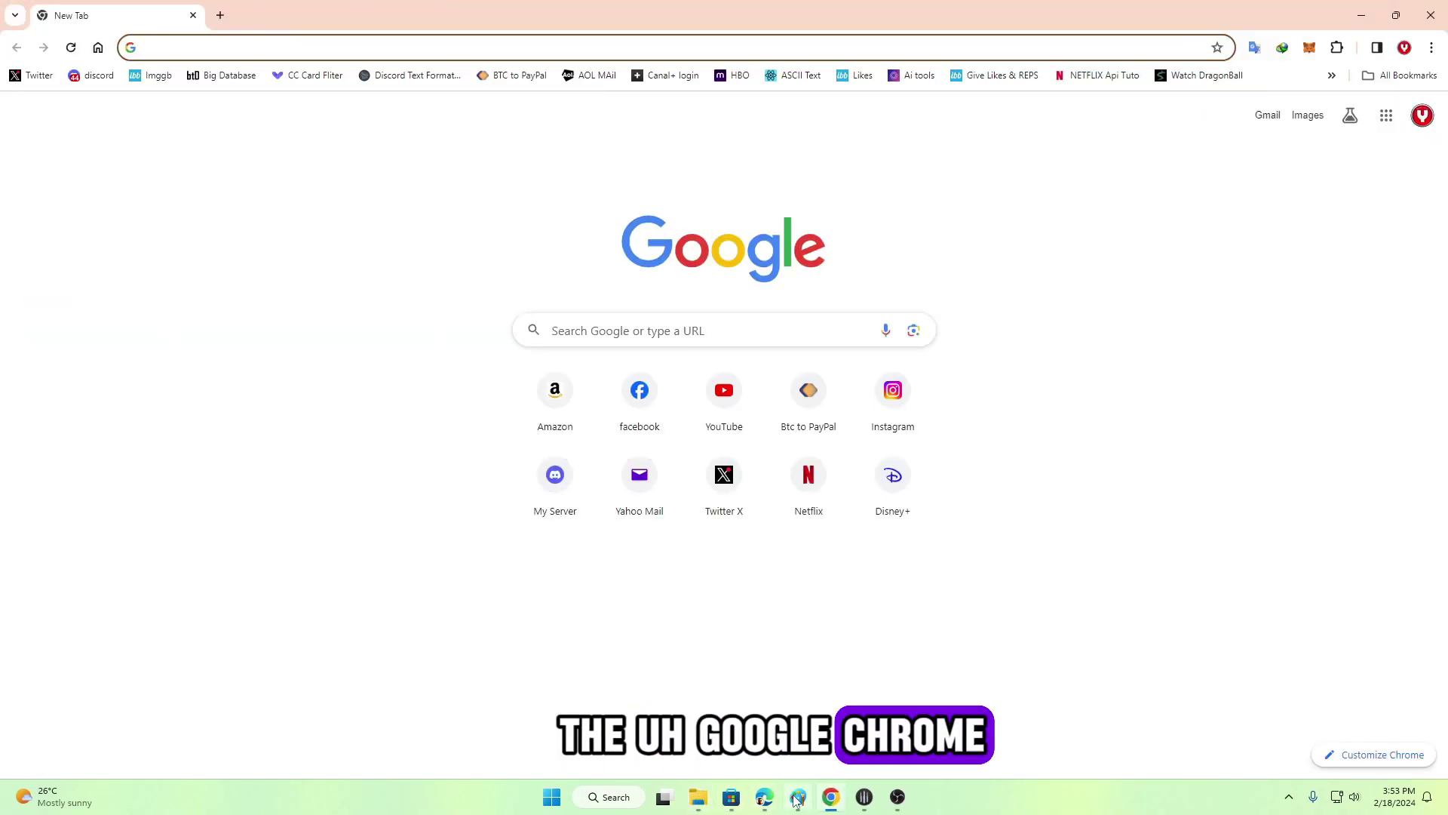
pyautogui.press('super+d')
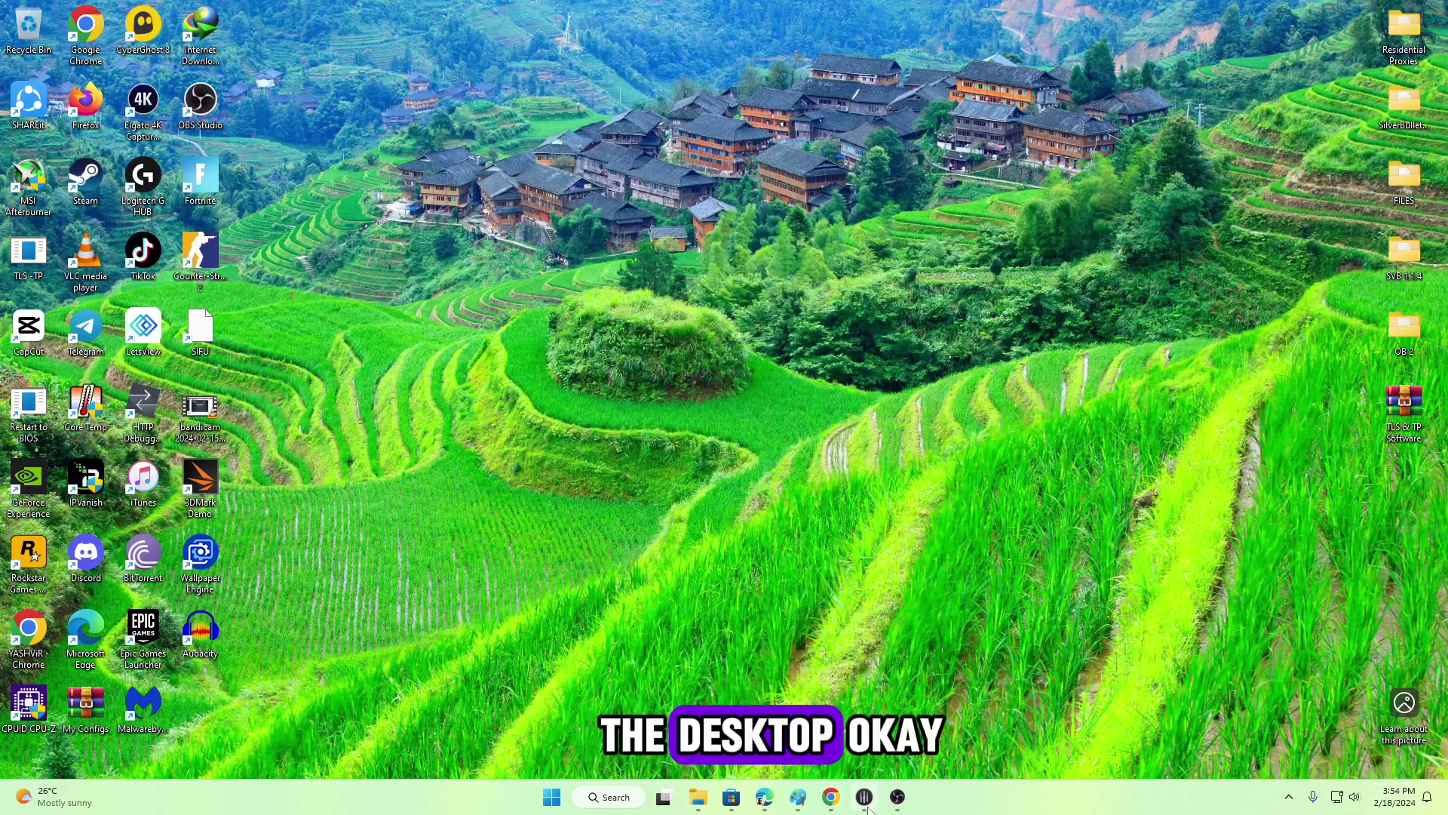
pyautogui.hotkey('alt', 'Tab')
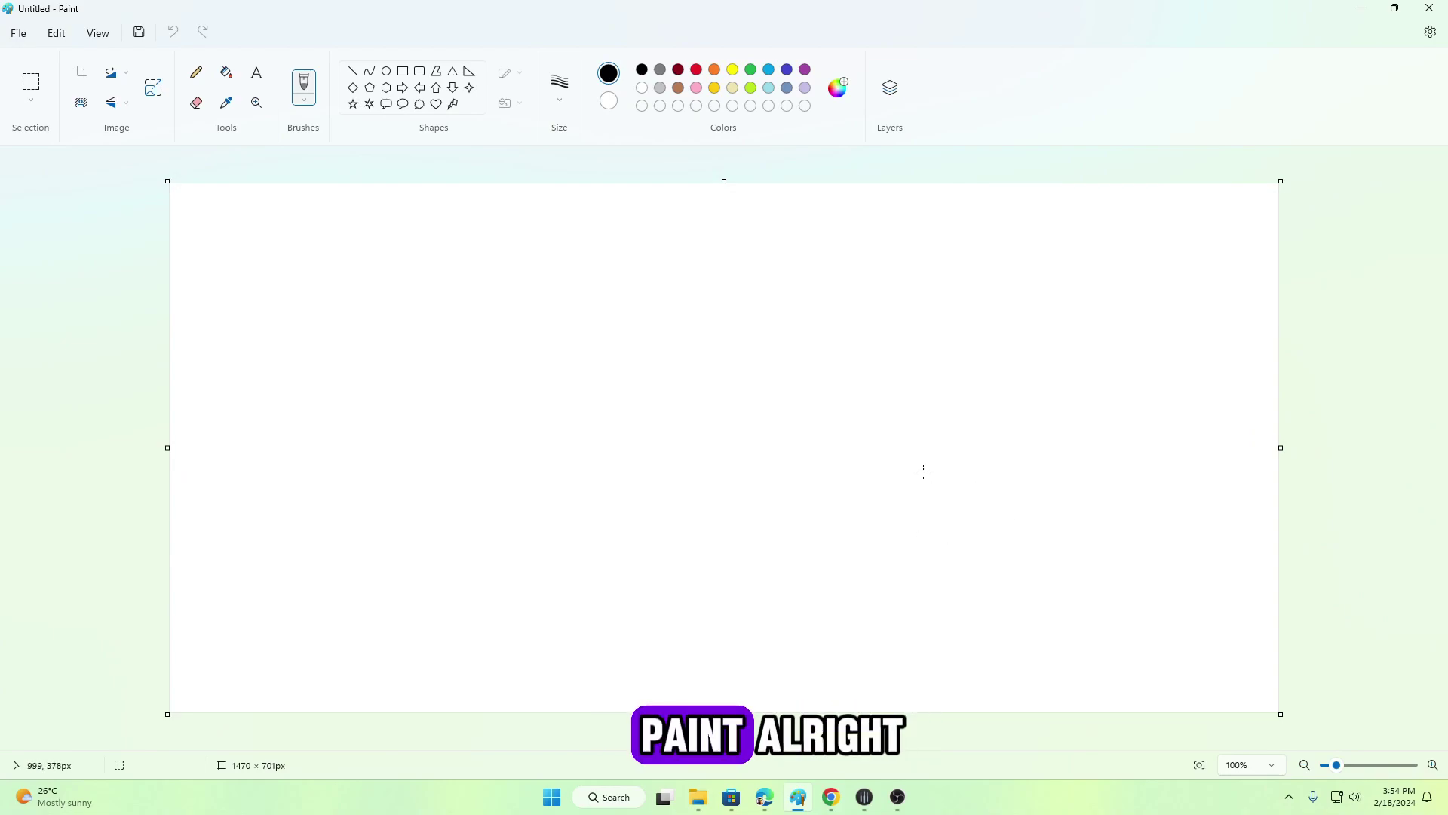
pyautogui.press('super+d')
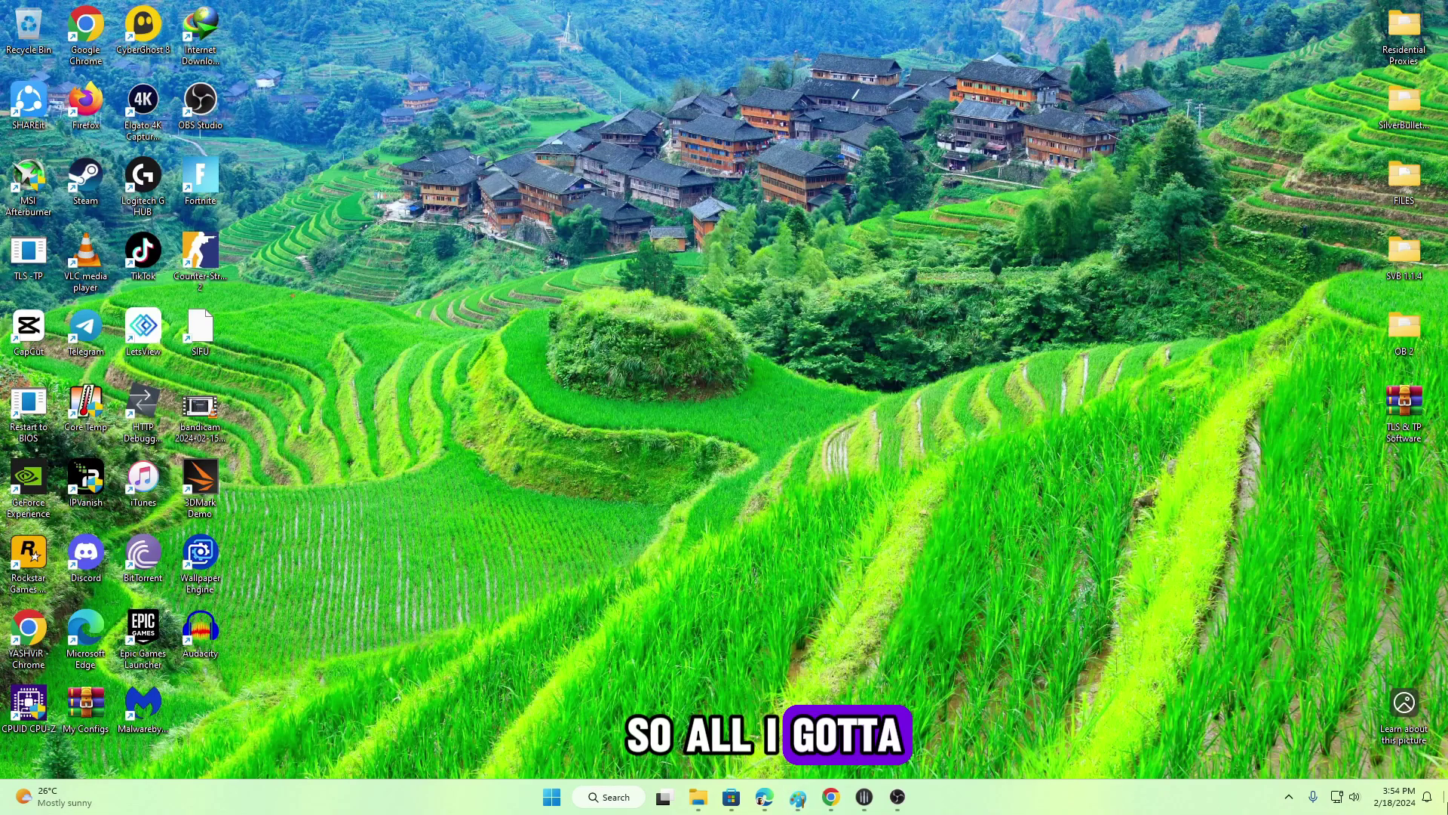
pyautogui.hotkey('alt', 'Tab')
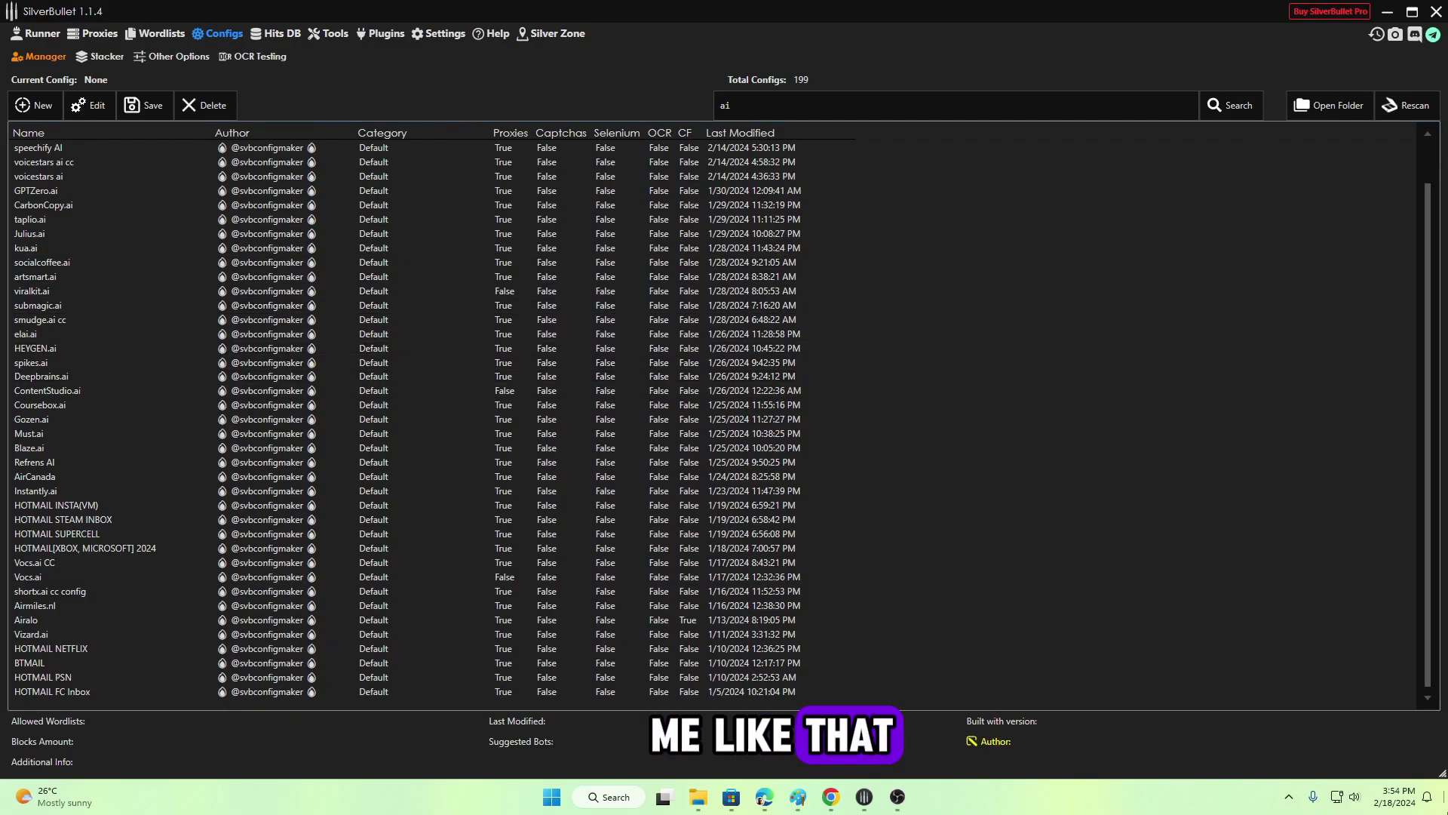
pyautogui.press('super+d')
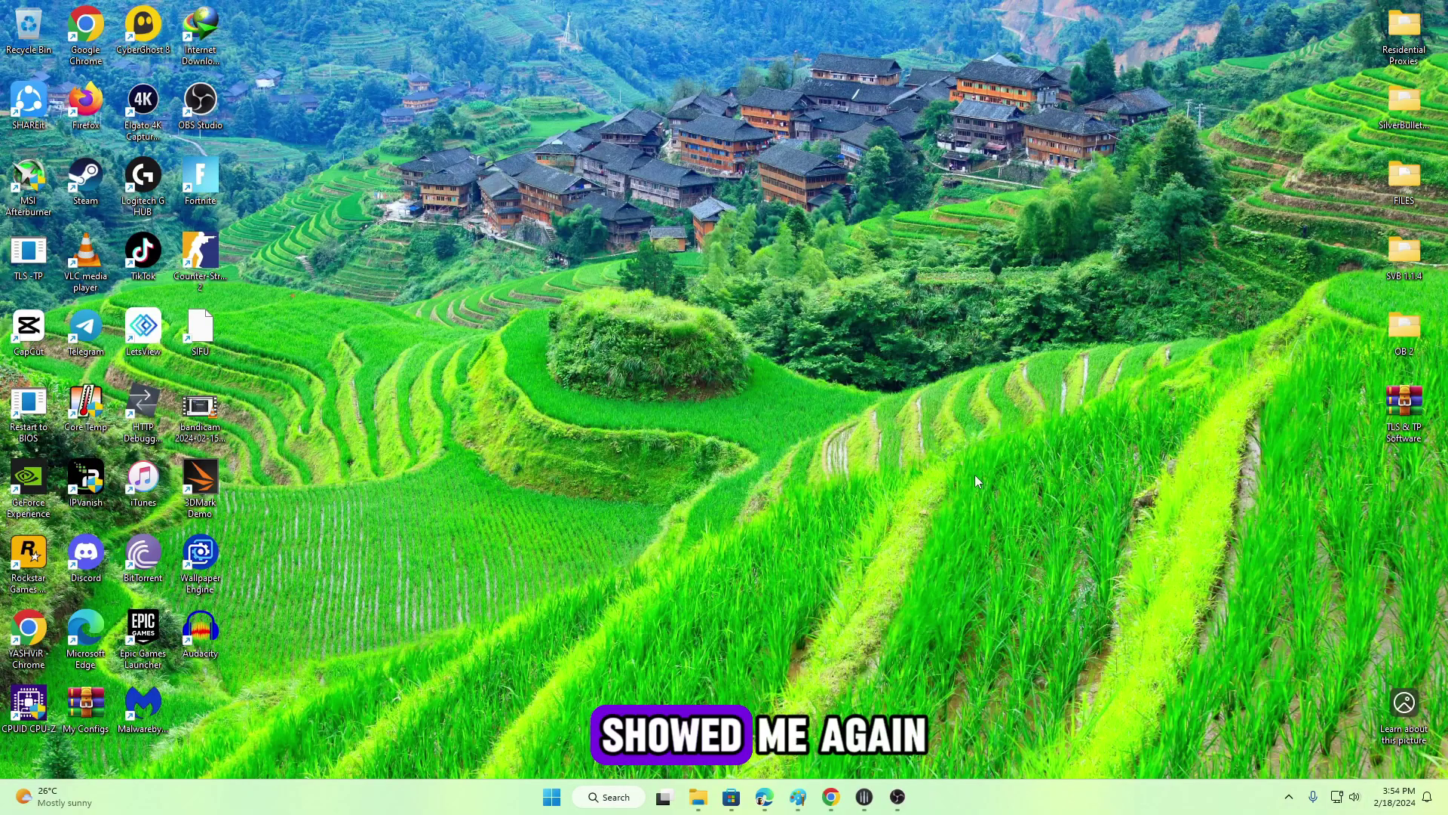